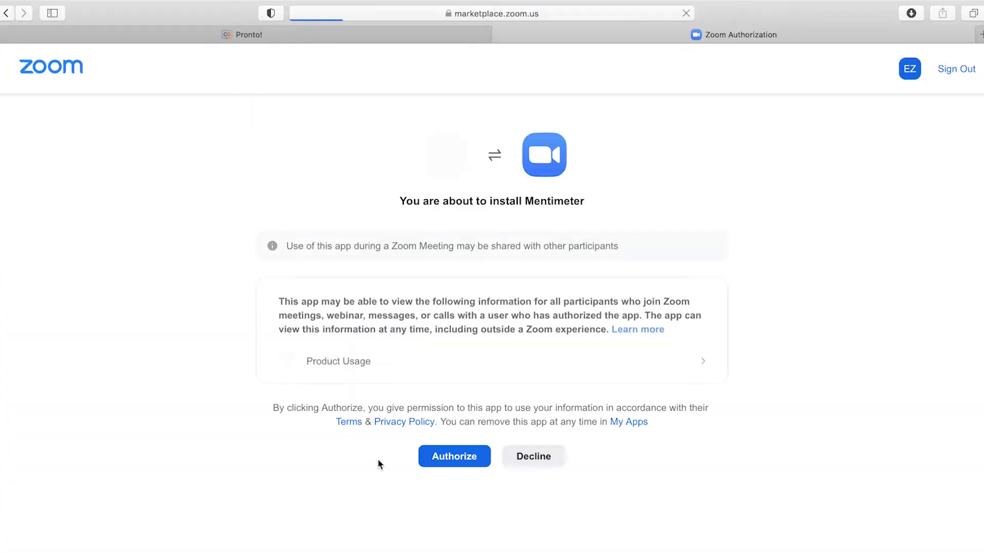
- Authorize Mentimeter, pick a Multiple Choice slide, and begin the question with 'Have you u'
left_click(447, 460)
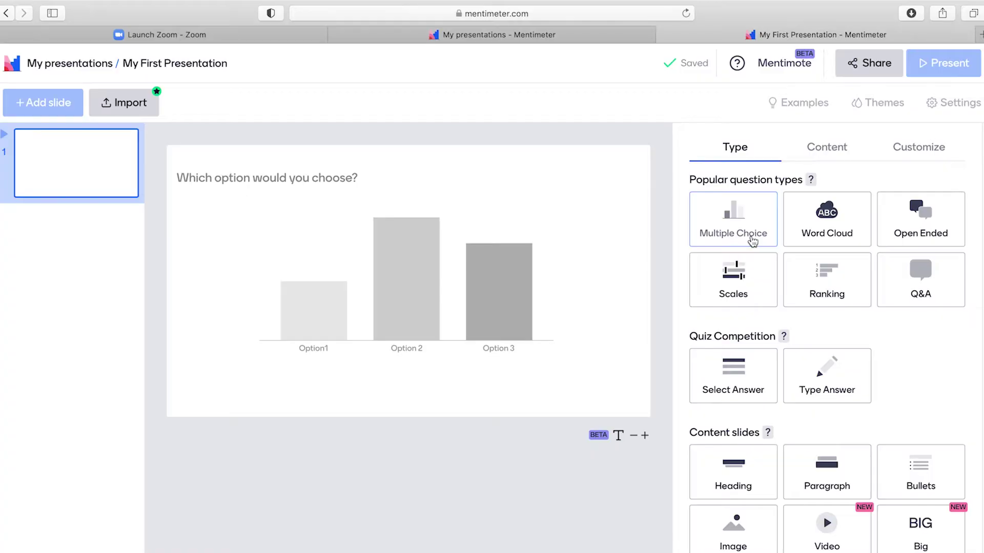
left_click(751, 182)
left_click(747, 227)
type("Have you u")
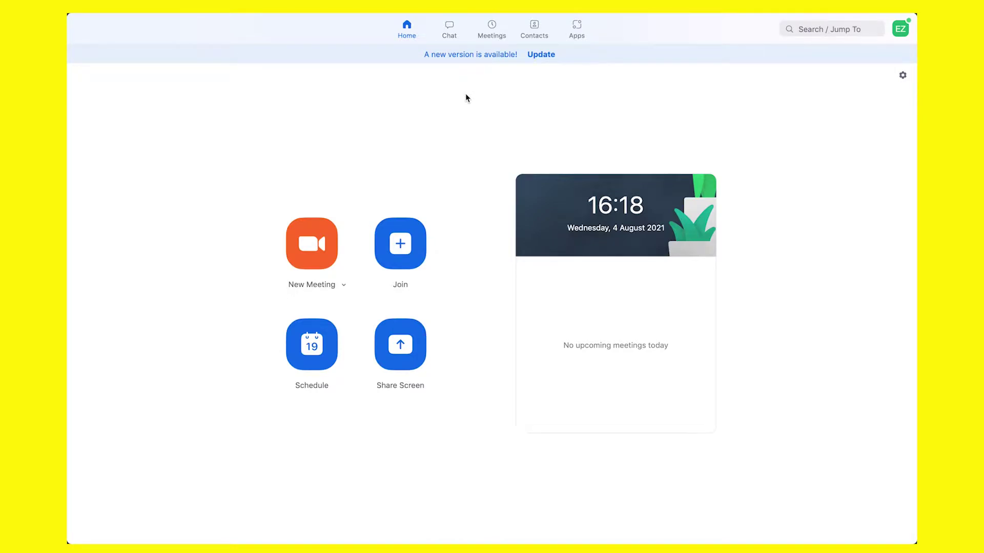
- Install the available Zoom update, then view the Apps tab listing Kahoot!, Miro and Pexels
left_click(542, 55)
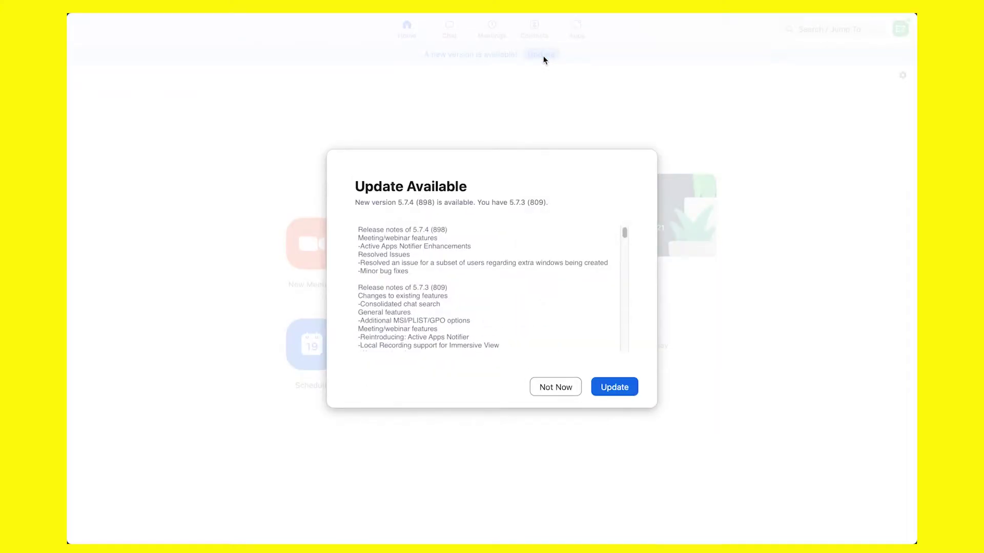
scroll(589, 287, "down", 5)
left_click(614, 386)
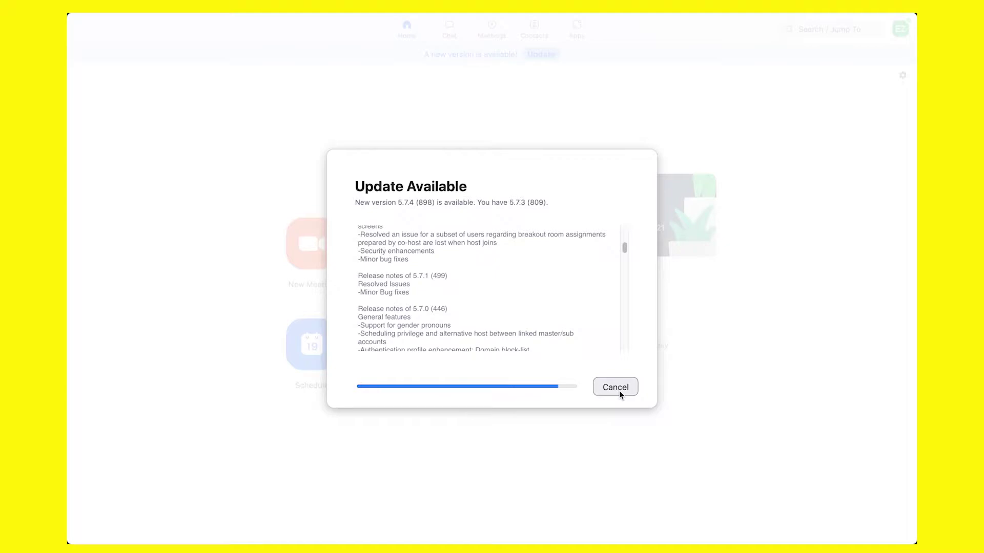
left_click(618, 388)
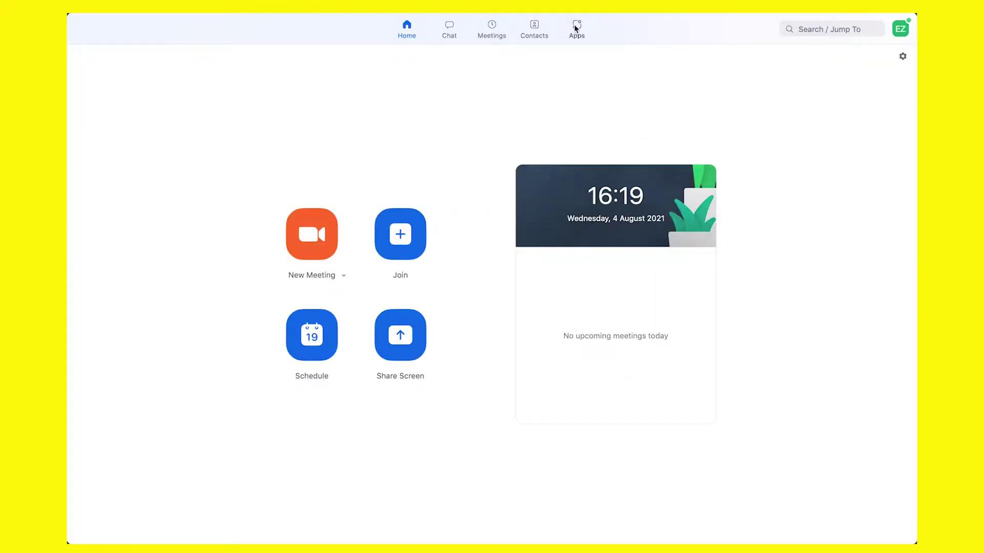
left_click(575, 26)
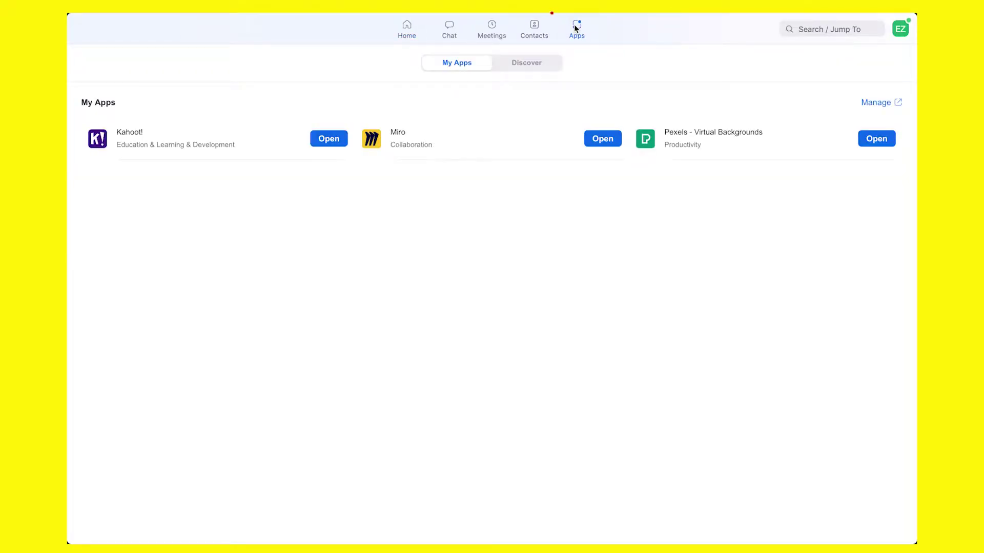
- Find Mentimeter under Discover, open its listing and click Add to reach authorization
left_click(529, 66)
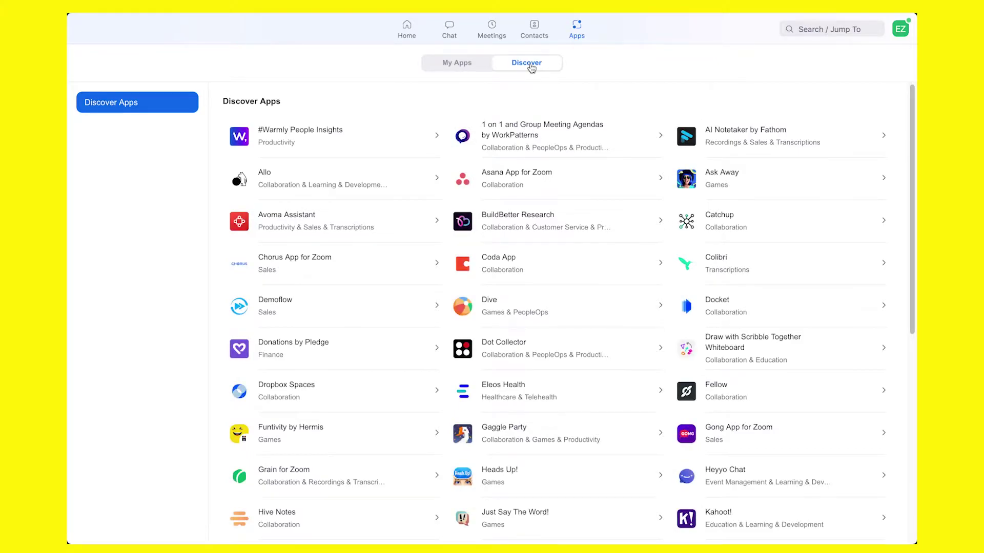
scroll(600, 228, "down", 3)
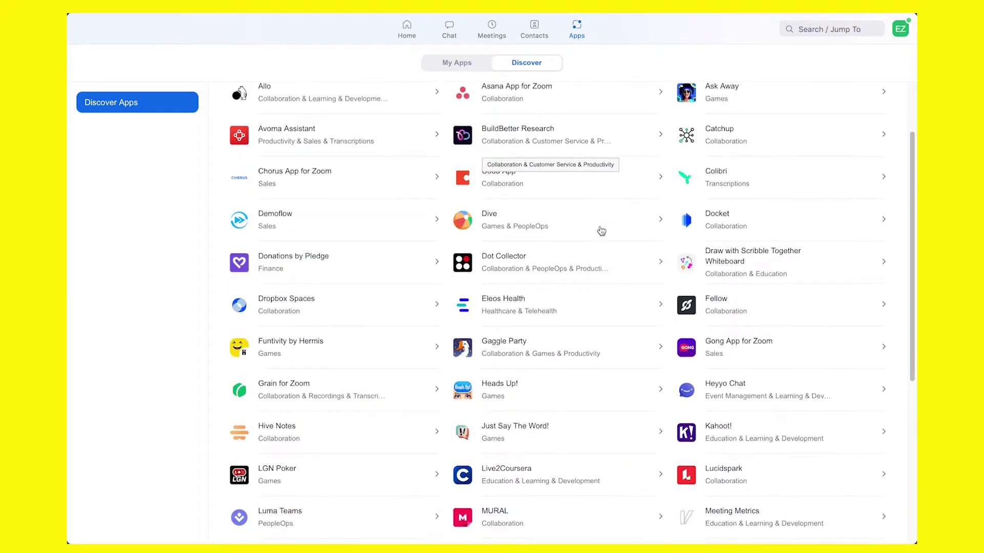
scroll(602, 231, "down", 3)
left_click(288, 362)
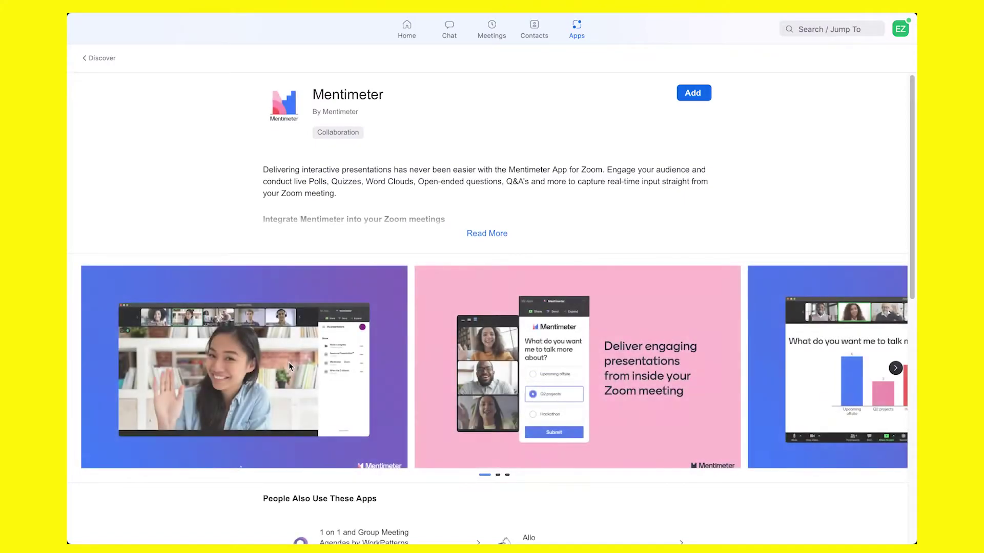
left_click(693, 93)
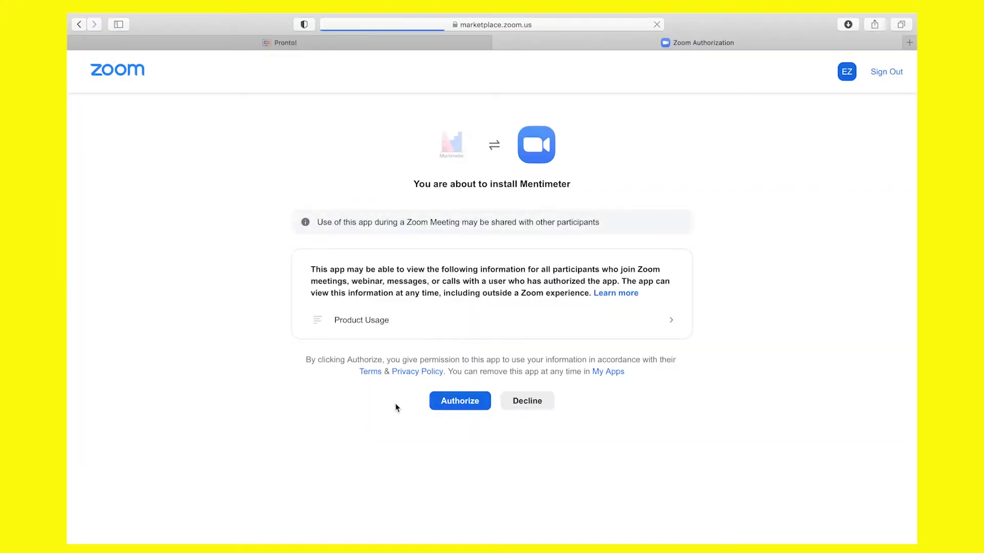
- Authorize Mentimeter in the Marketplace, allow it to open Zoom, and accept the cookie notice
left_click(455, 405)
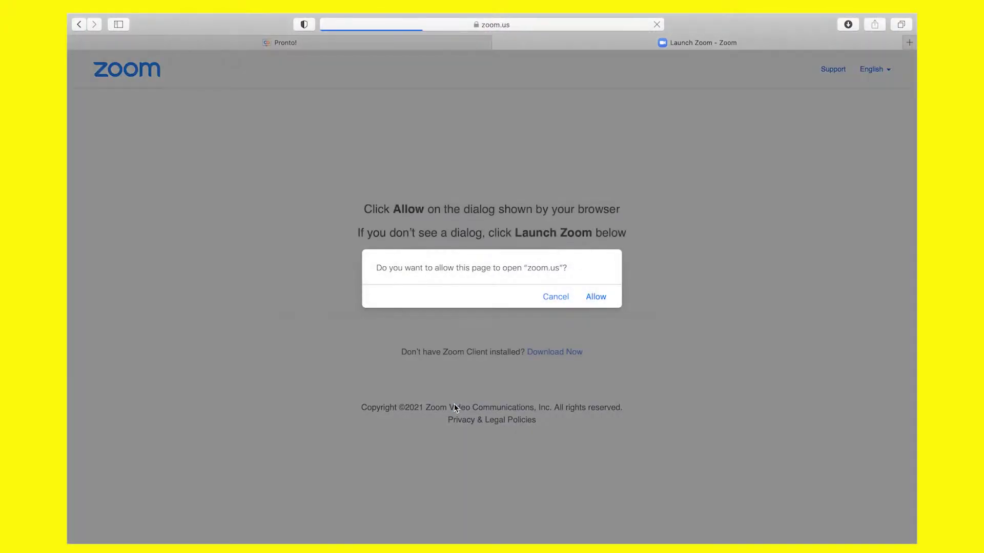
left_click(596, 299)
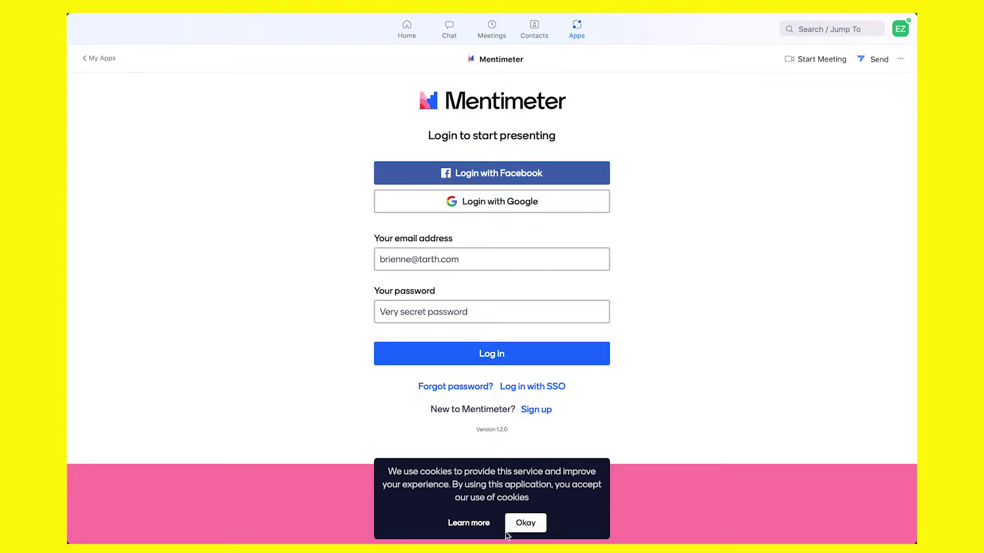
left_click(525, 524)
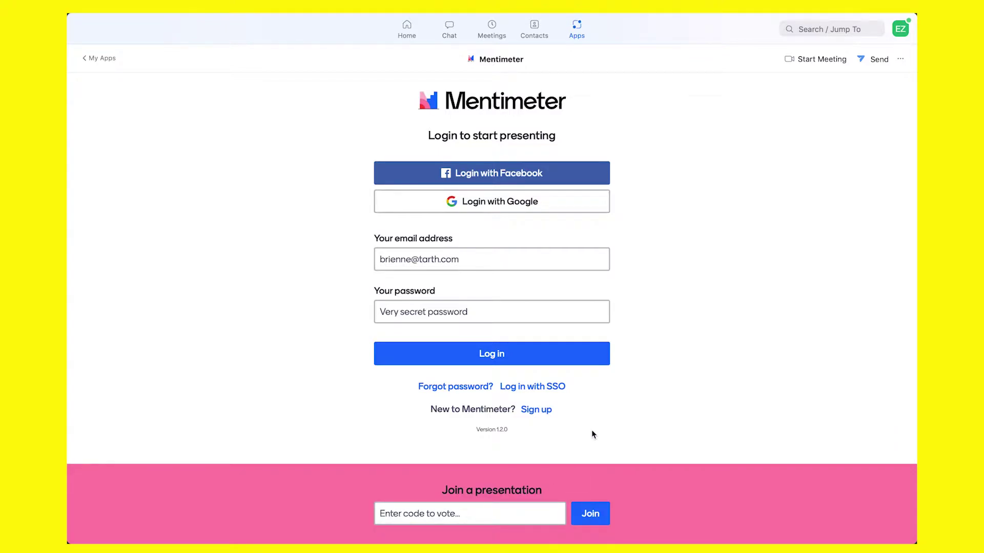
- Sign up for a new Mentimeter account, entering the account e-mail address
left_click(545, 410)
left_click(436, 314)
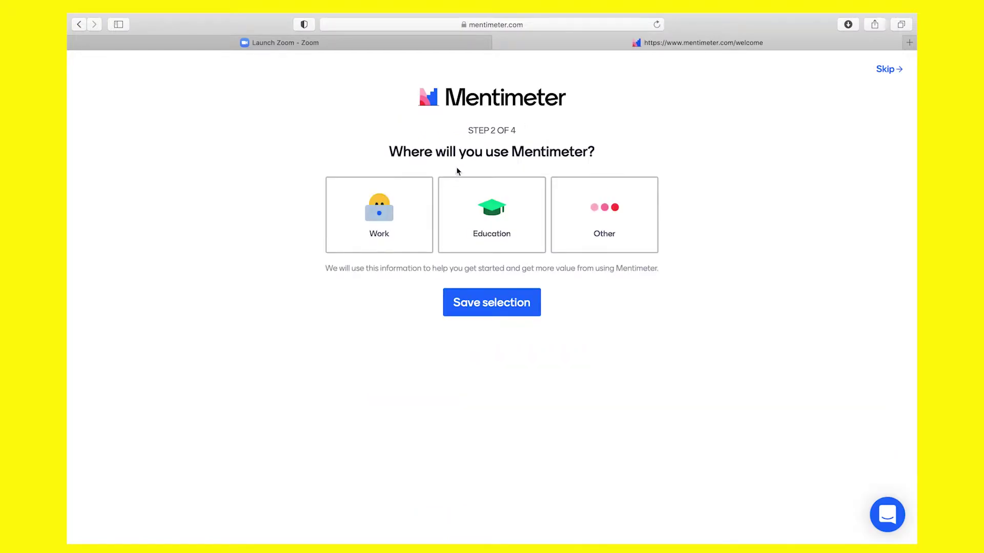
- Answer onboarding with Work usage and Not sure yet goal, then continue on the Free plan
left_click(398, 220)
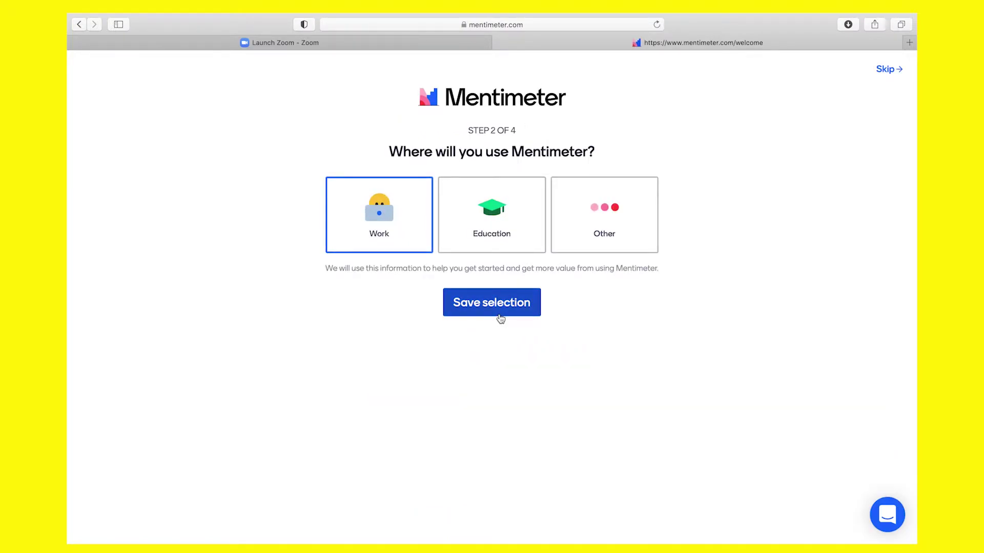
left_click(501, 318)
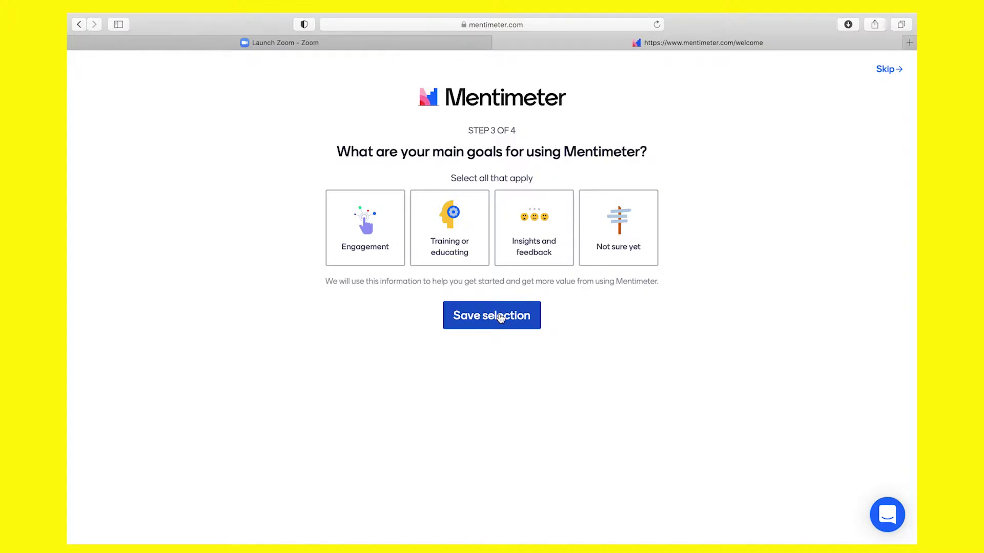
left_click(627, 233)
left_click(627, 232)
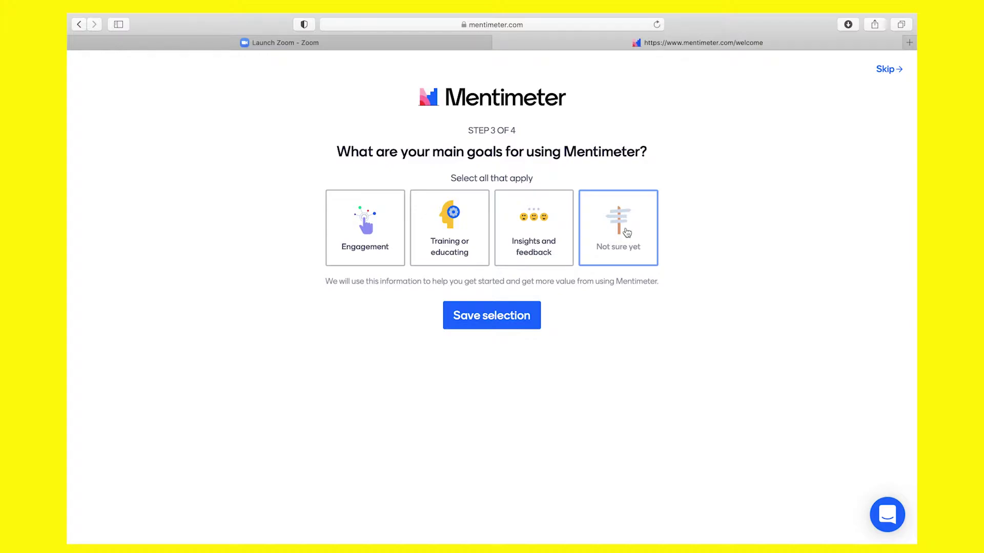
left_click(513, 321)
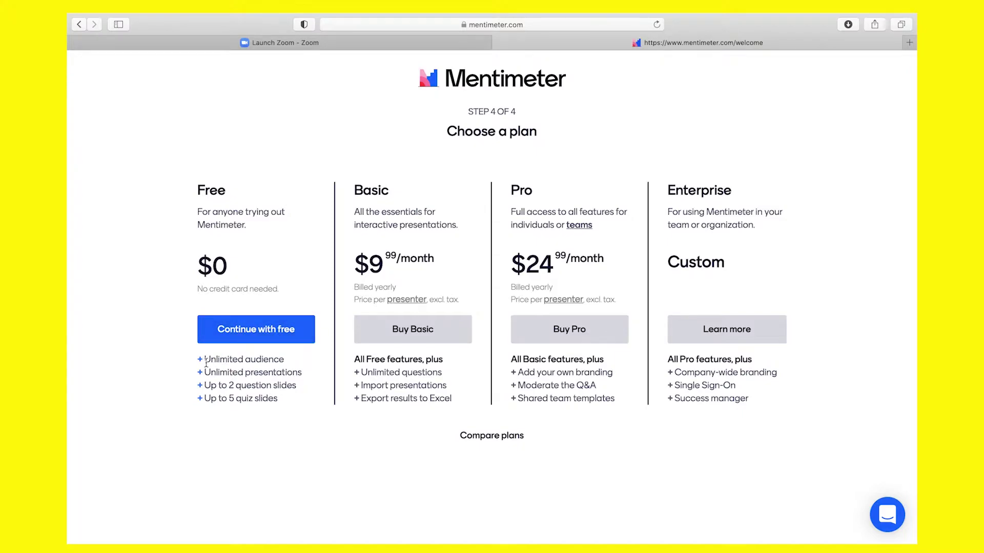
left_click(276, 332)
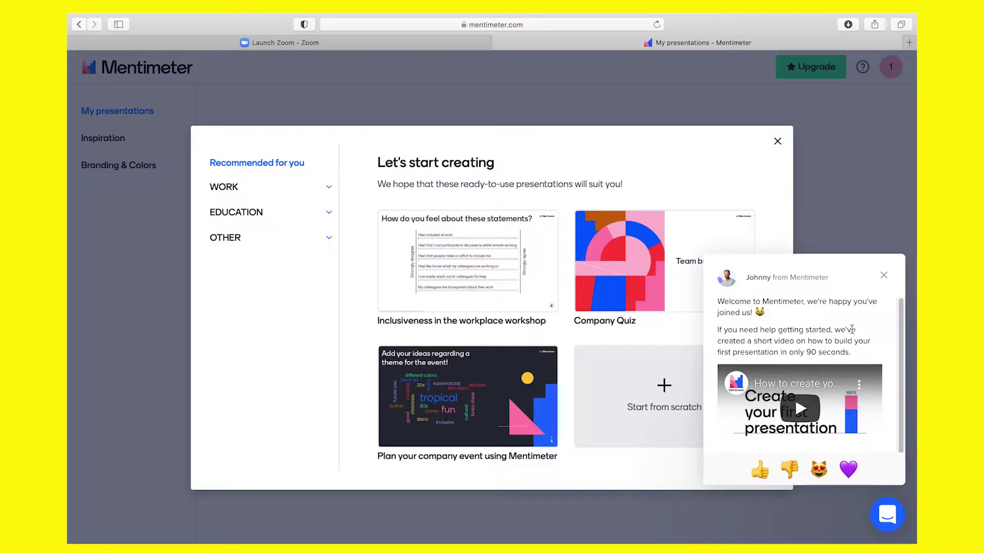
- Close the welcome chat message and the Let's start creating templates dialog
left_click(885, 276)
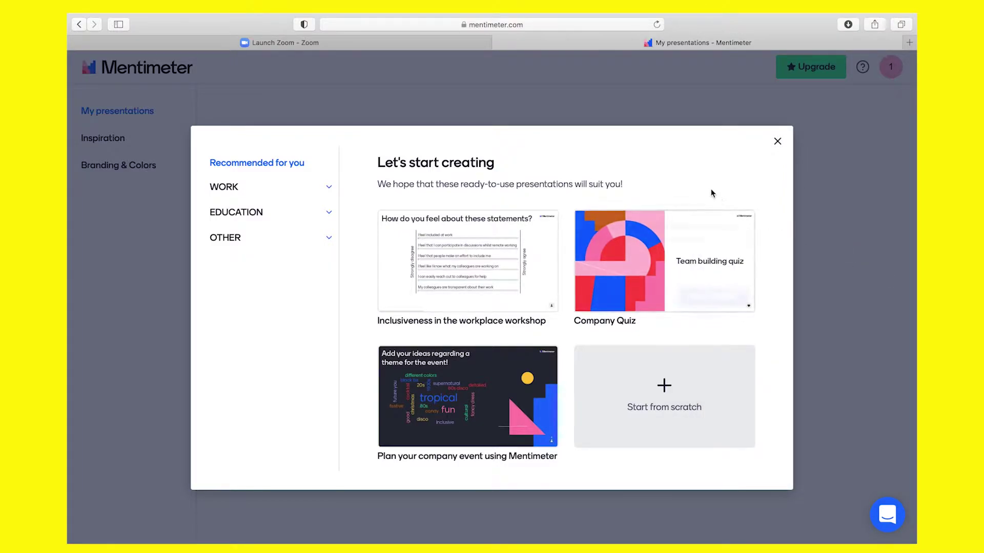
left_click(777, 142)
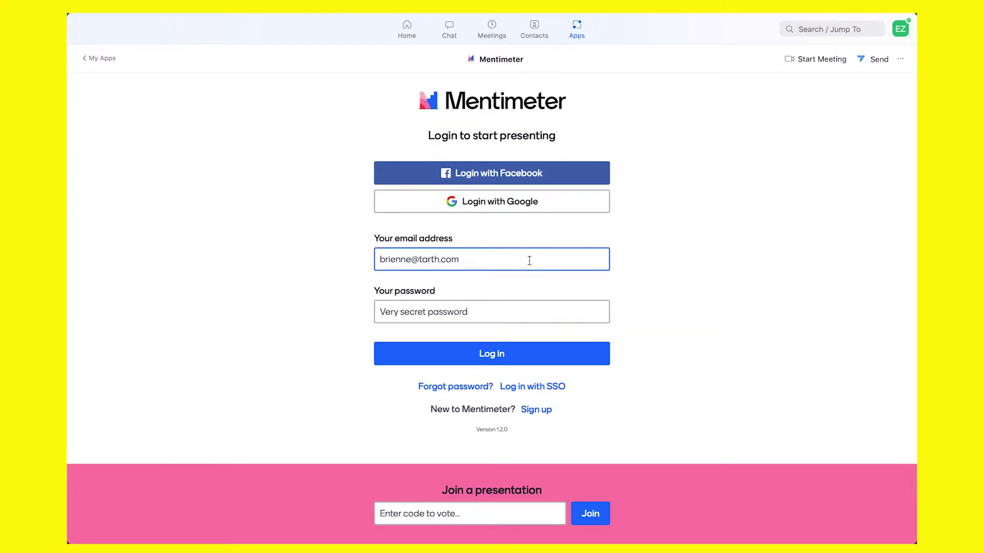
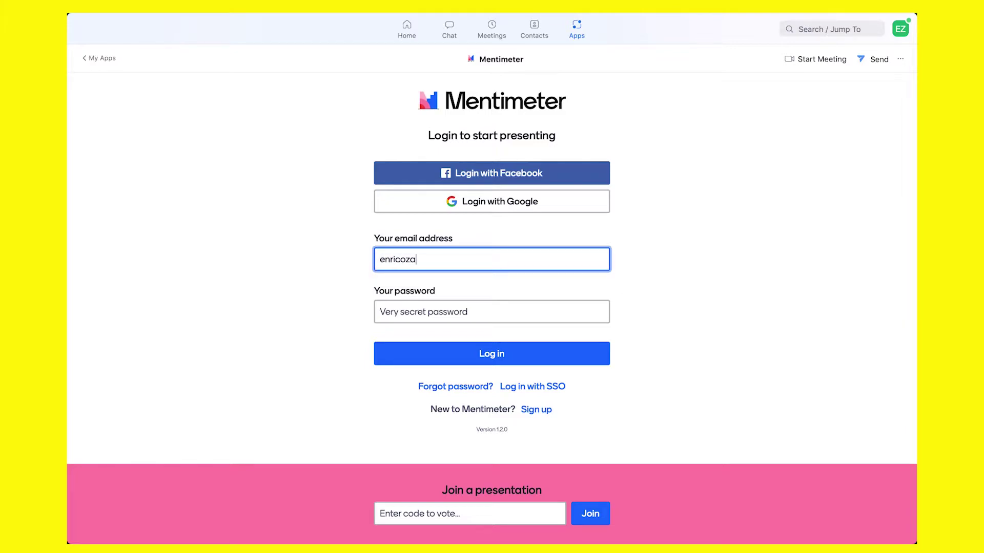
- Log in to Mentimeter with the account e-mail and password
left_click(542, 359)
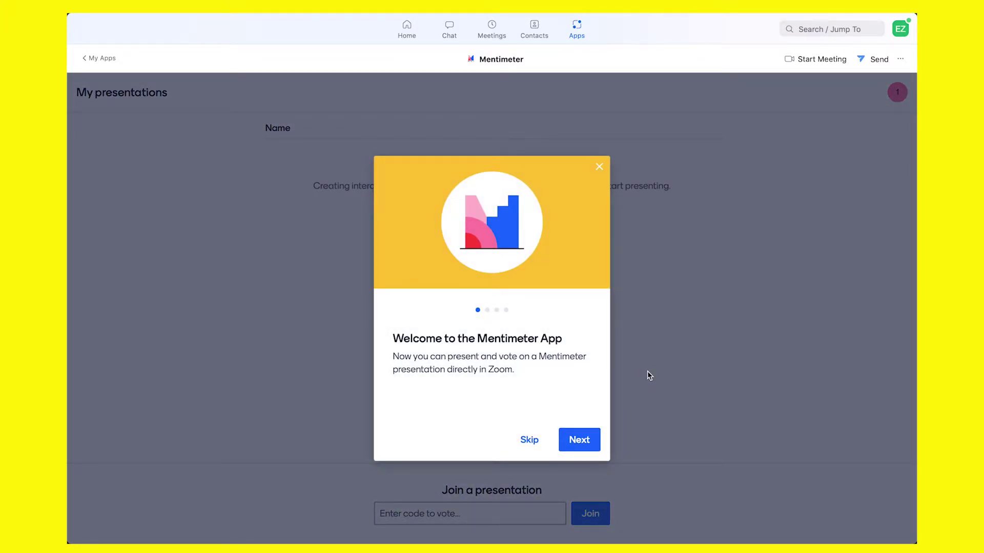
- Step through the Mentimeter welcome tour until it is done
left_click(593, 438)
left_click(588, 438)
left_click(588, 439)
left_click(588, 441)
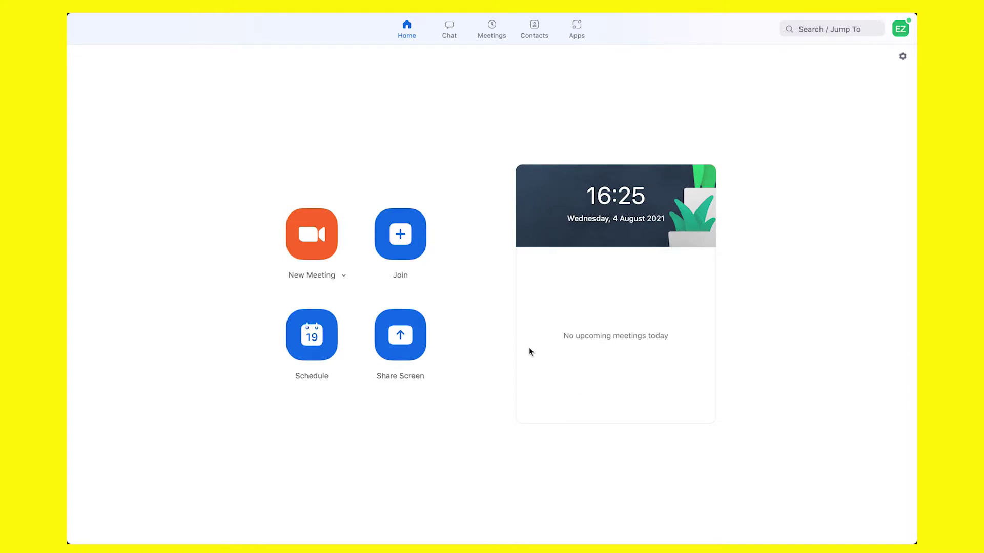
- Start a new Zoom meeting and open Mentimeter from the meeting's Apps panel
left_click(314, 249)
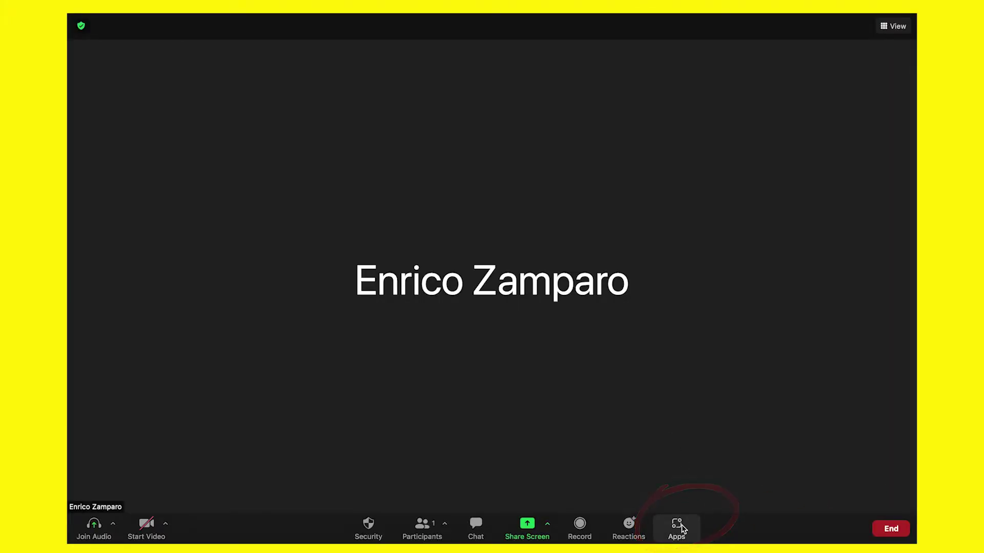
left_click(677, 528)
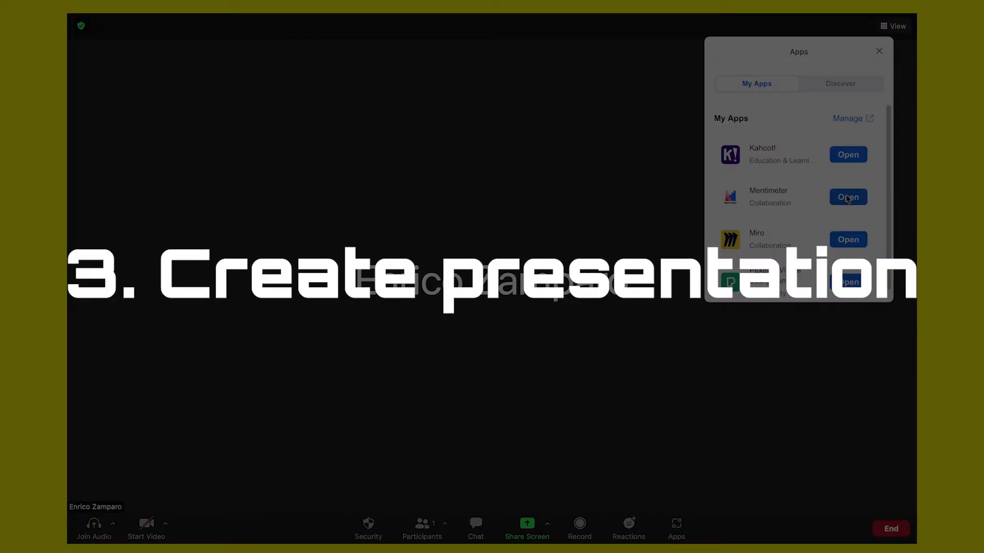
left_click(846, 199)
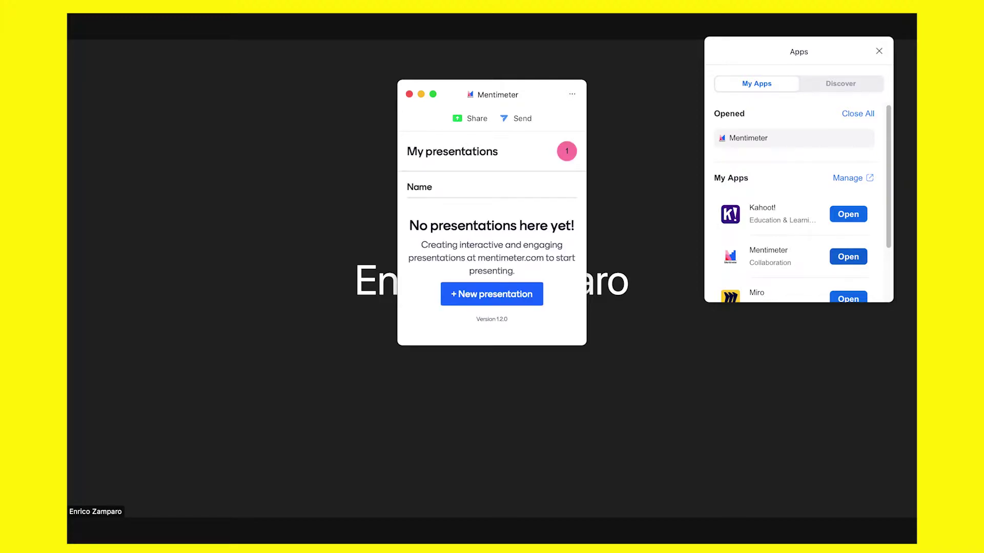
- Enlarge the Mentimeter app window and create a new presentation, My First Presentation
left_click_drag(586, 346, 680, 470)
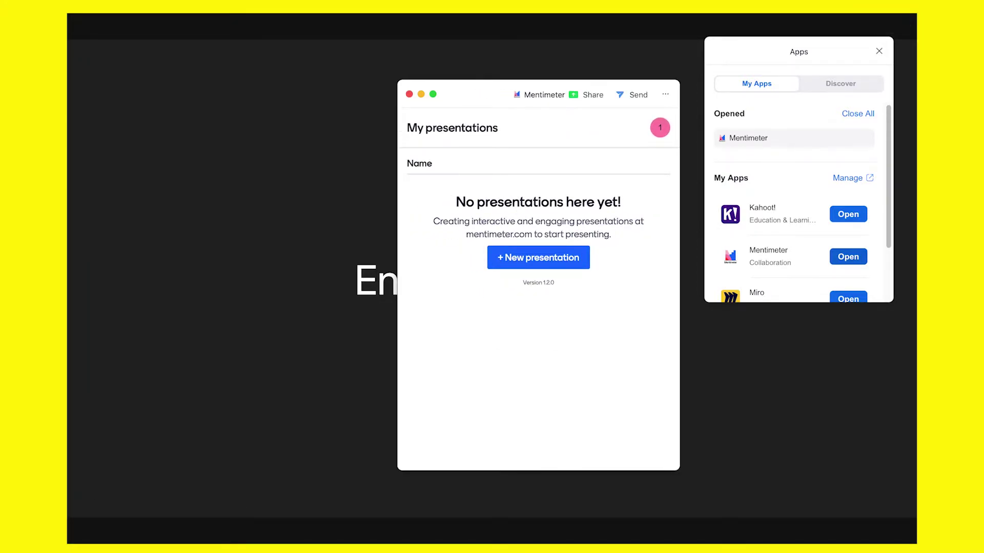
left_click(551, 259)
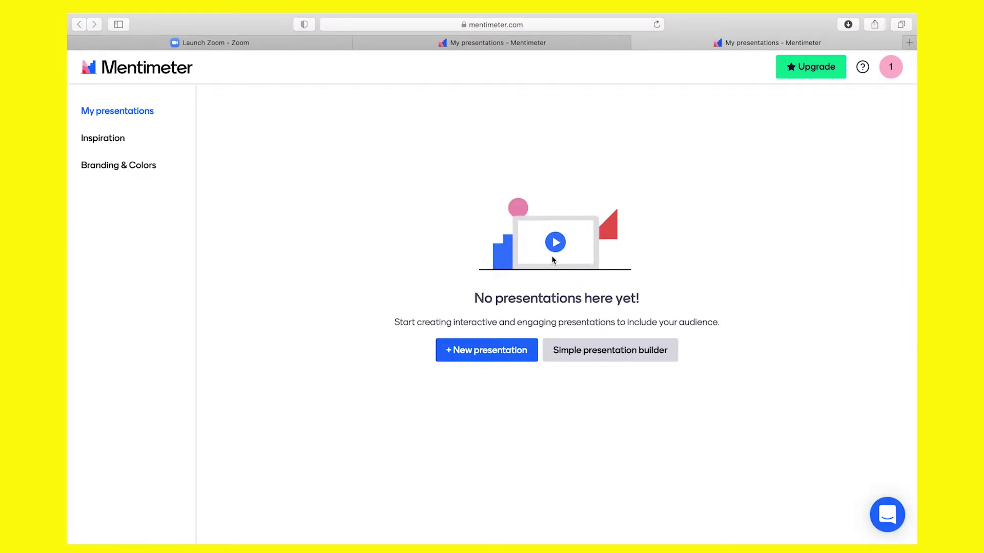
left_click(502, 358)
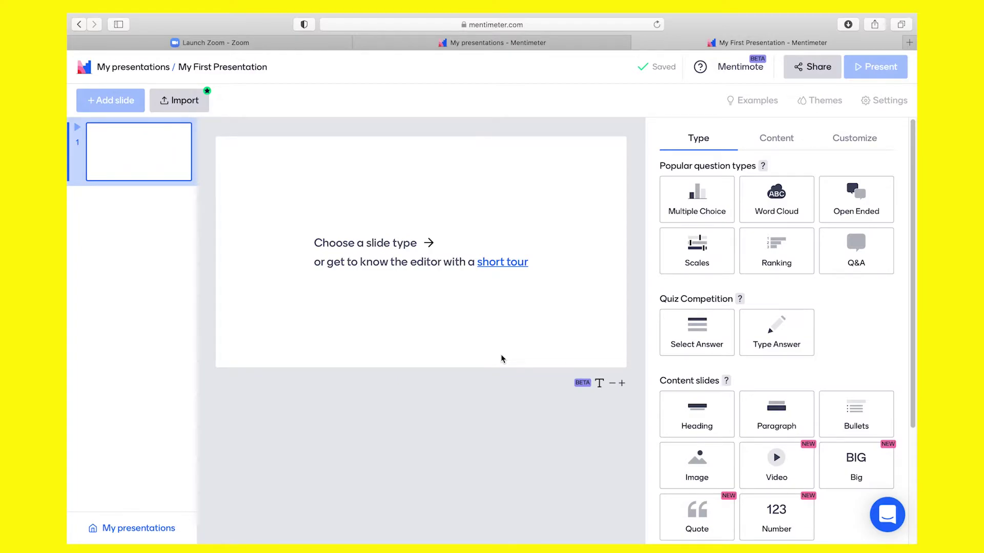
- Make a Multiple Choice slide asking 'Have you already used Mentimeter in Zoom?' with Yes, No, I don't know
left_click(711, 214)
triple_click(707, 208)
type("Have you already used Mentimeter in Zoom?")
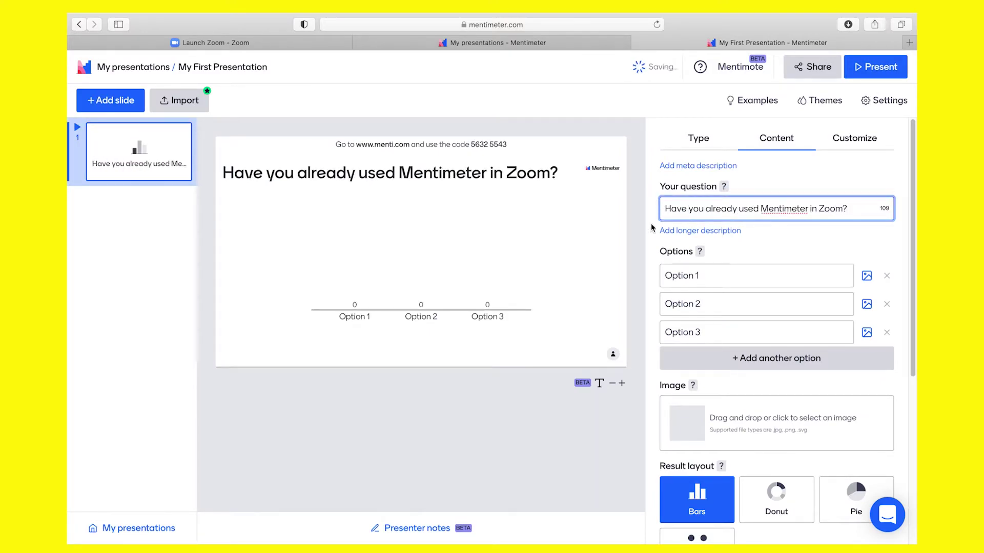
key("Tab")
type("Yes")
key("Tab")
type("No")
key("Tab")
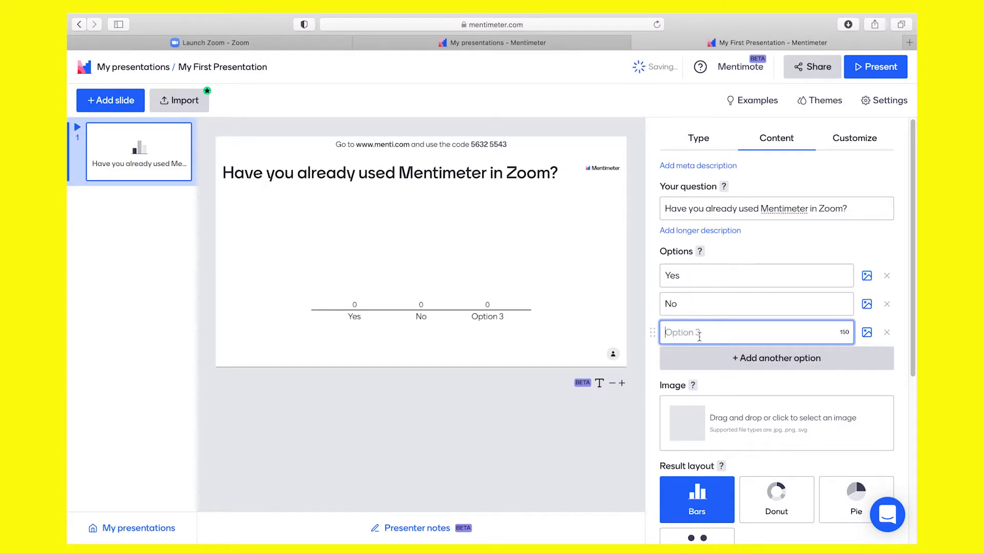
type("I don't know")
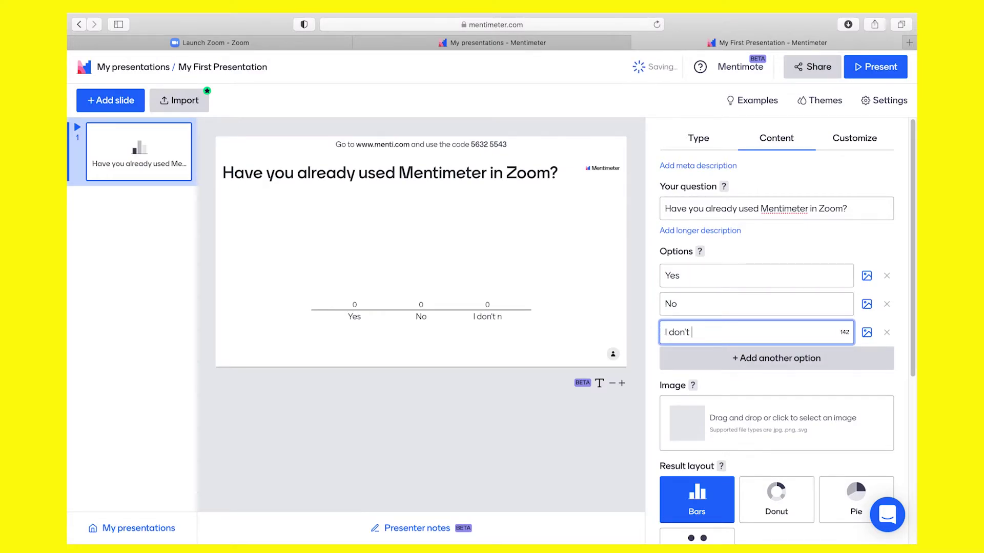
- Pick a GIF from the Gifs tab for the Yes answer and delete the empty Option 4
left_click(866, 277)
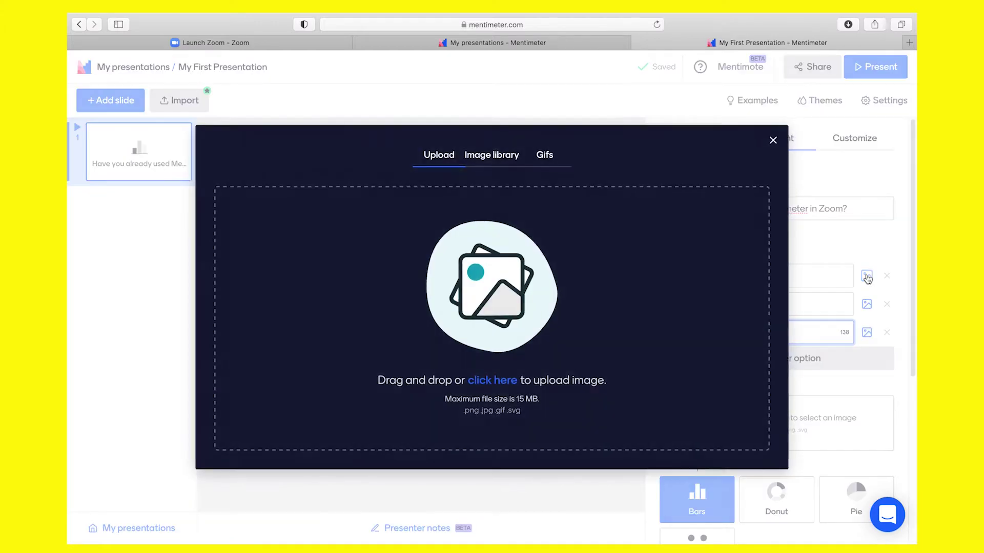
left_click(544, 154)
scroll(483, 343, "down", 5)
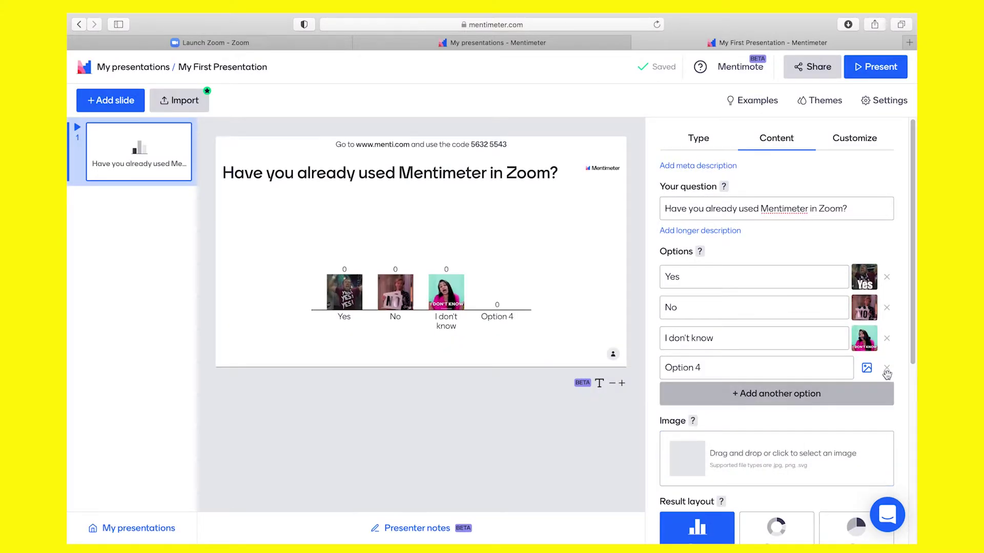
left_click(886, 368)
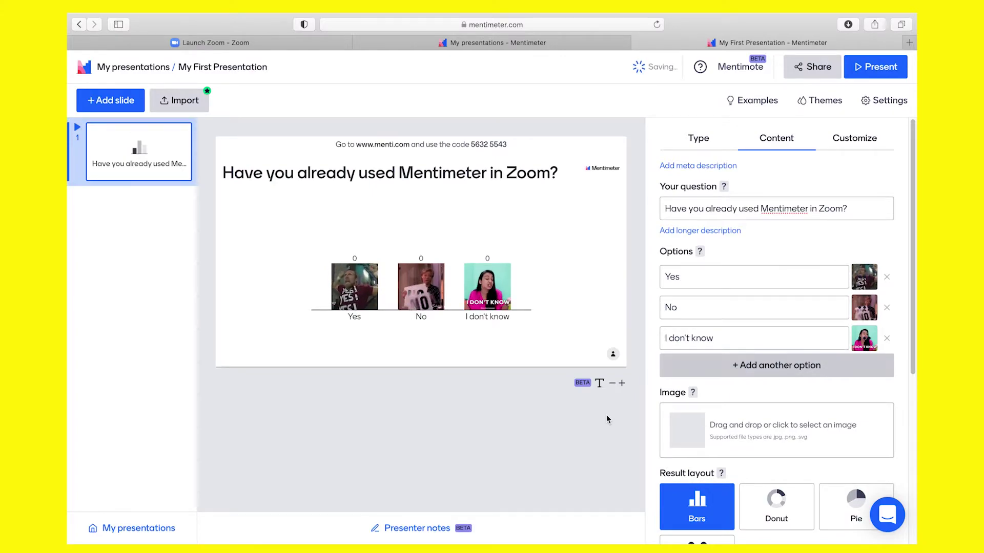
- Apply the Menti Dark theme, then open My First Presentation in the meeting's Mentimeter app
left_click(854, 138)
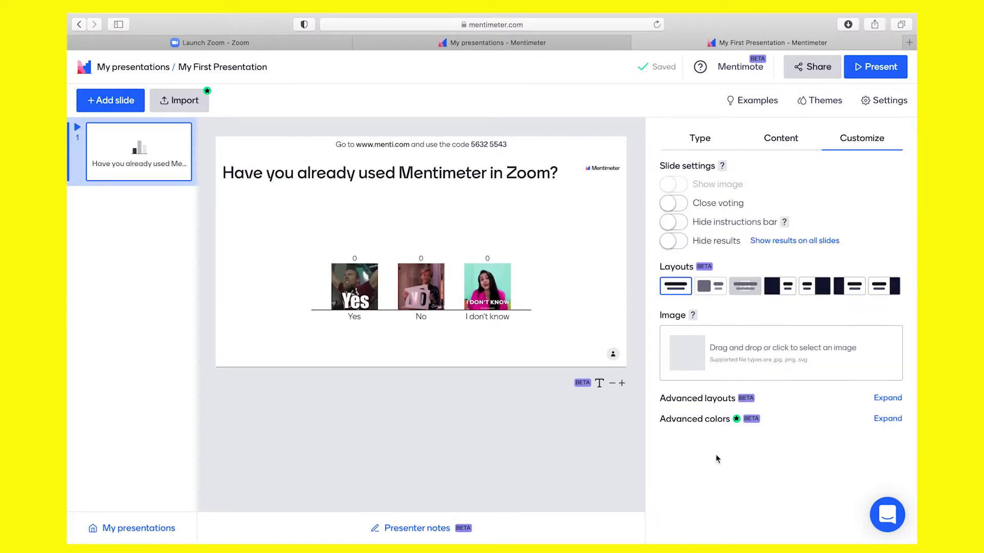
left_click(822, 101)
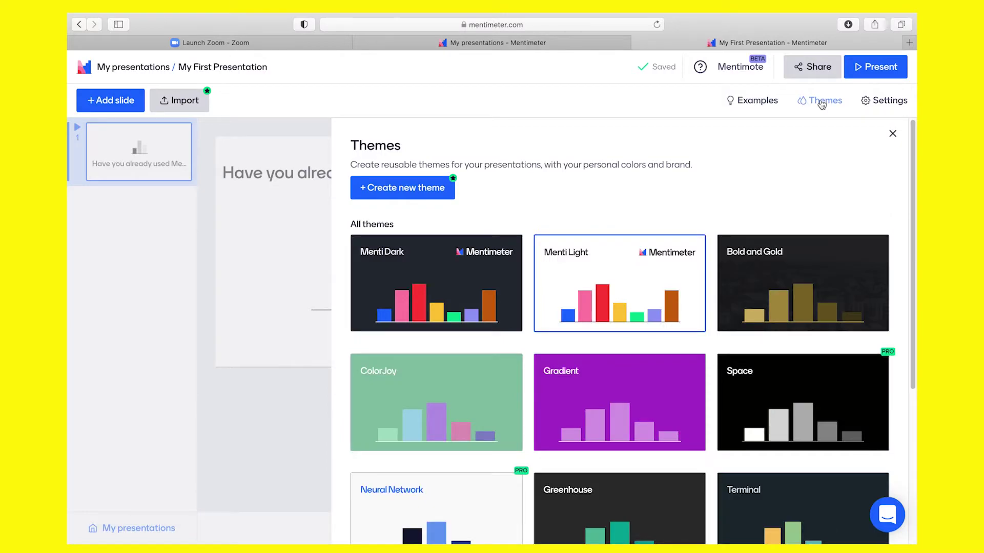
left_click(491, 280)
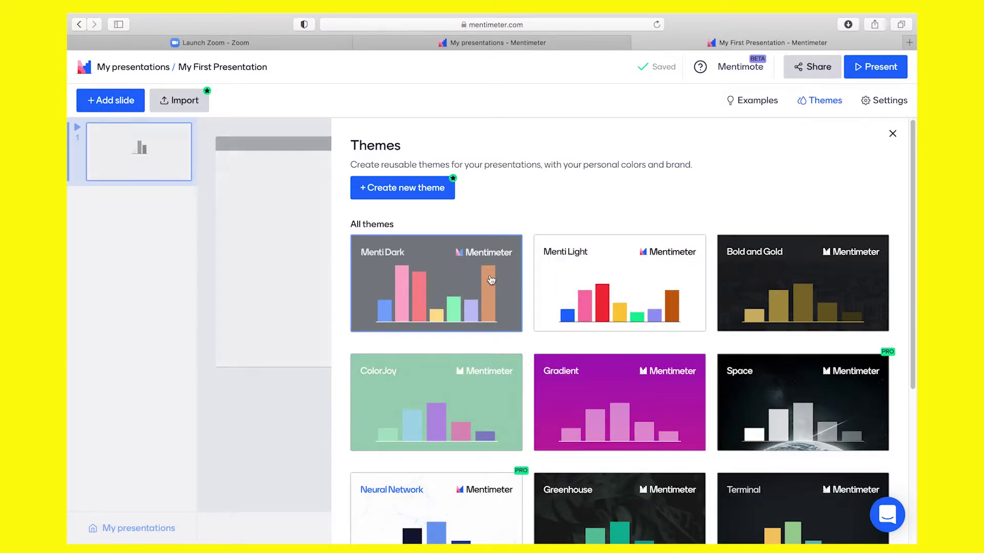
left_click(304, 436)
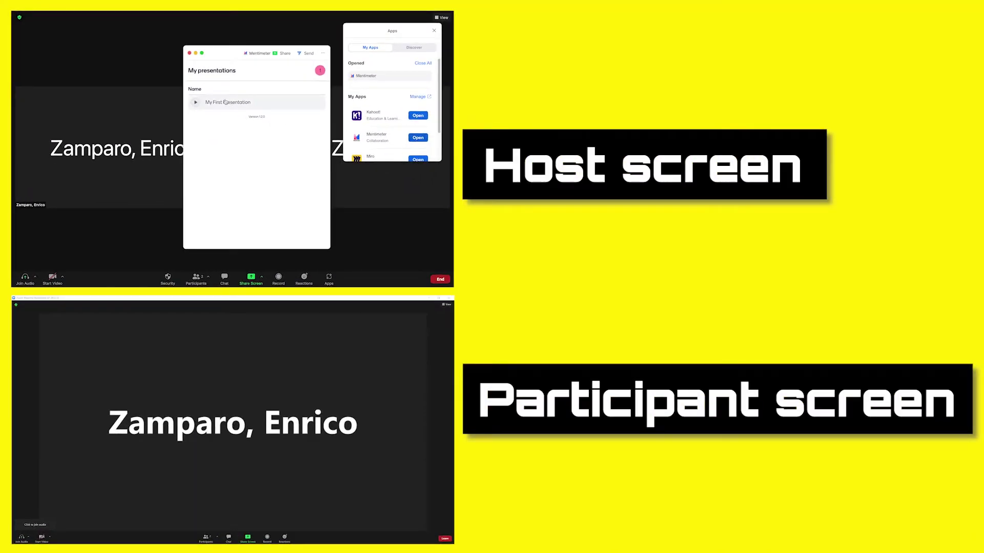
left_click(478, 188)
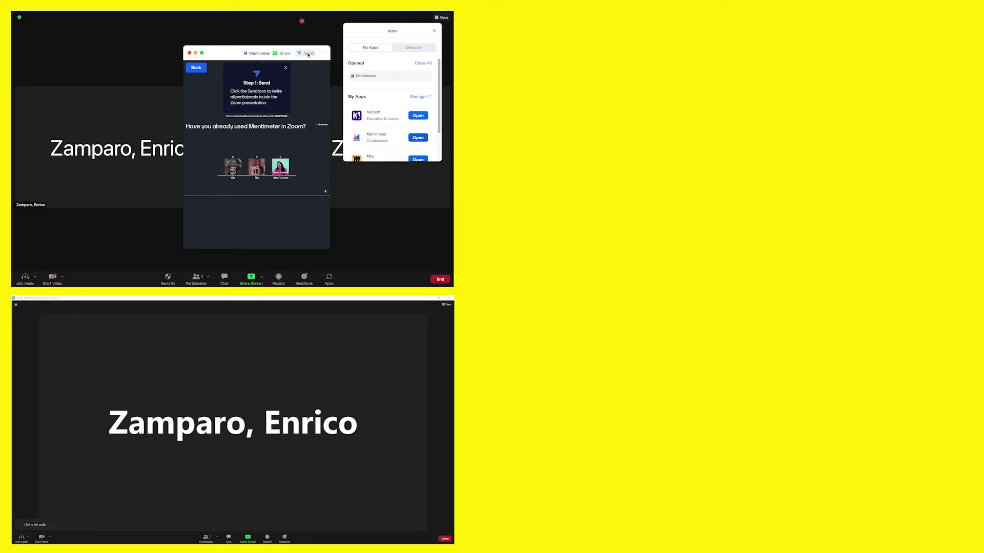
- Send My First Presentation to all participants and start sharing it with the meeting
left_click(307, 54)
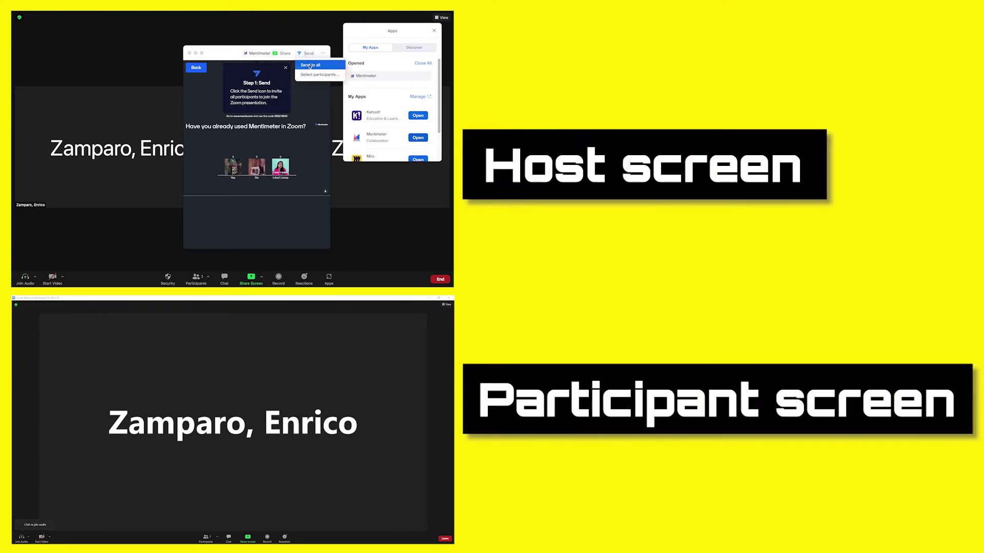
left_click(310, 66)
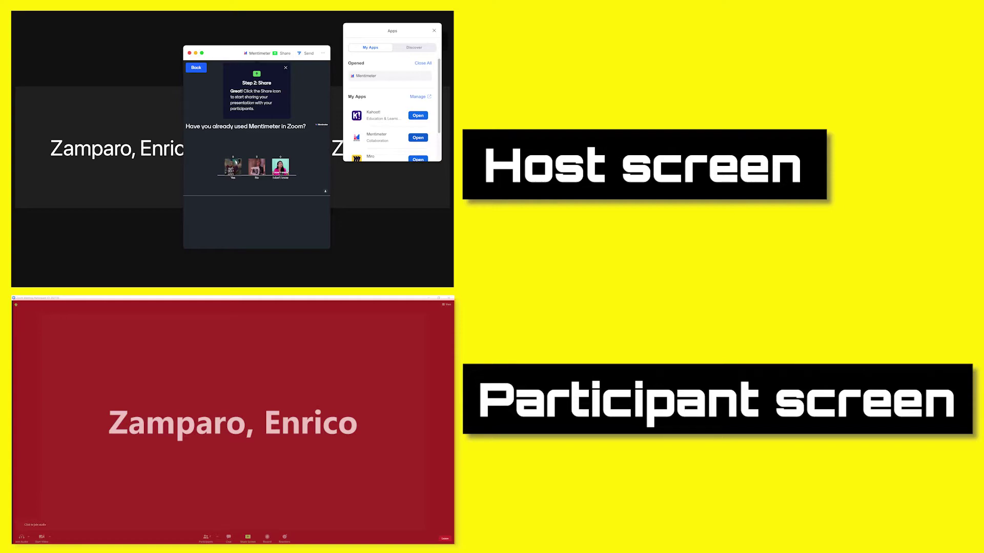
left_click(284, 53)
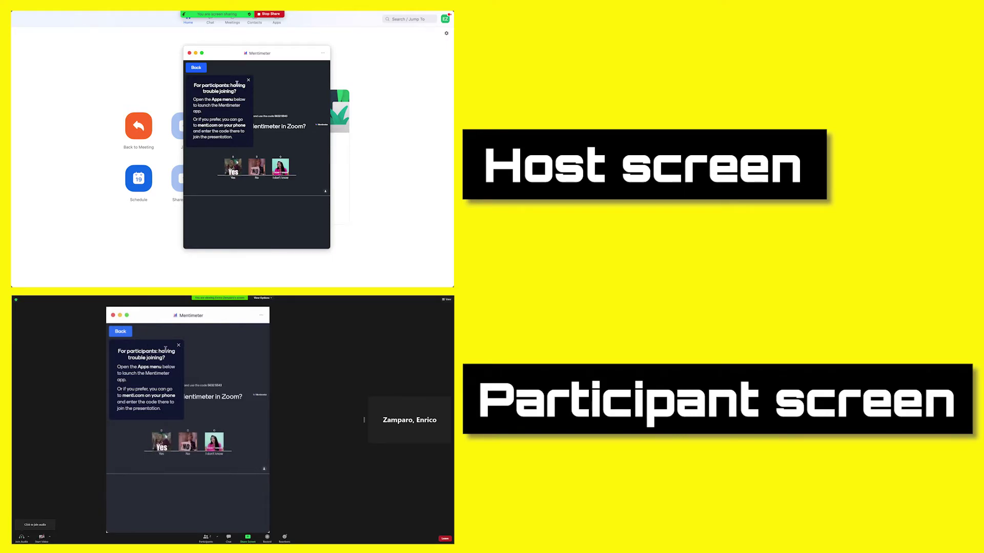
- Dismiss the trouble-joining tip and maximise the Mentimeter window to fill the shared screen
left_click(248, 80)
left_click_drag(278, 55, 334, 44)
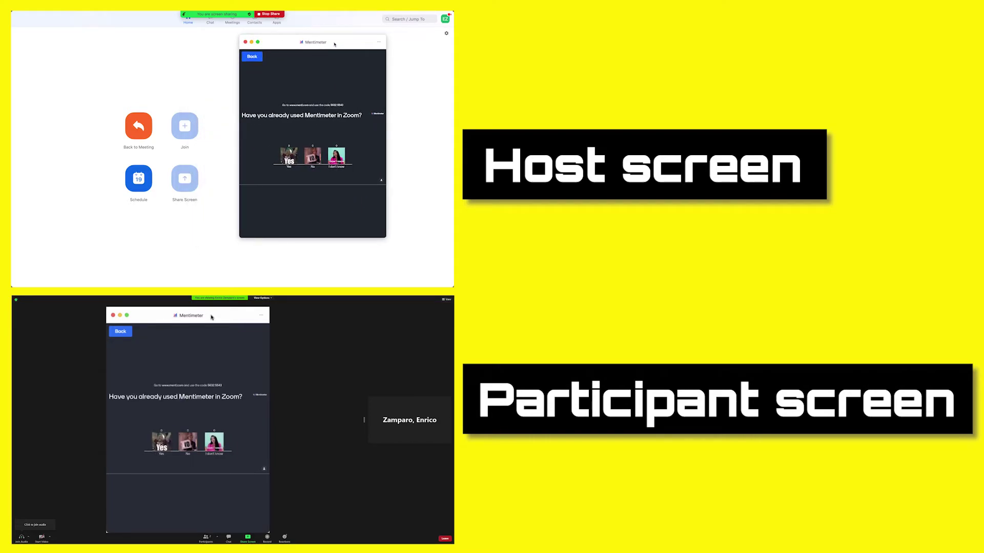
double_click(305, 44)
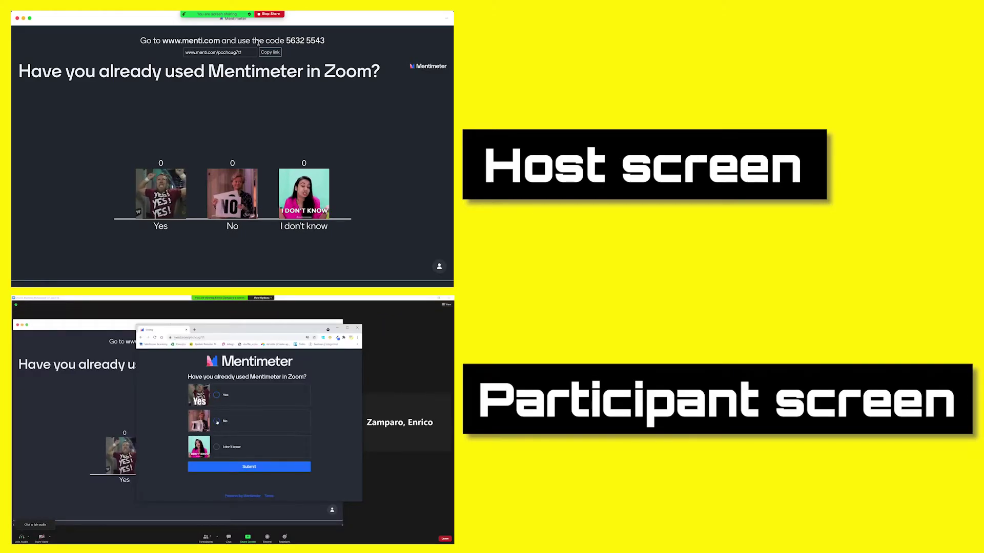
- Cast and submit a No vote from the participant's browser
left_click(217, 422)
left_click_drag(247, 329, 363, 344)
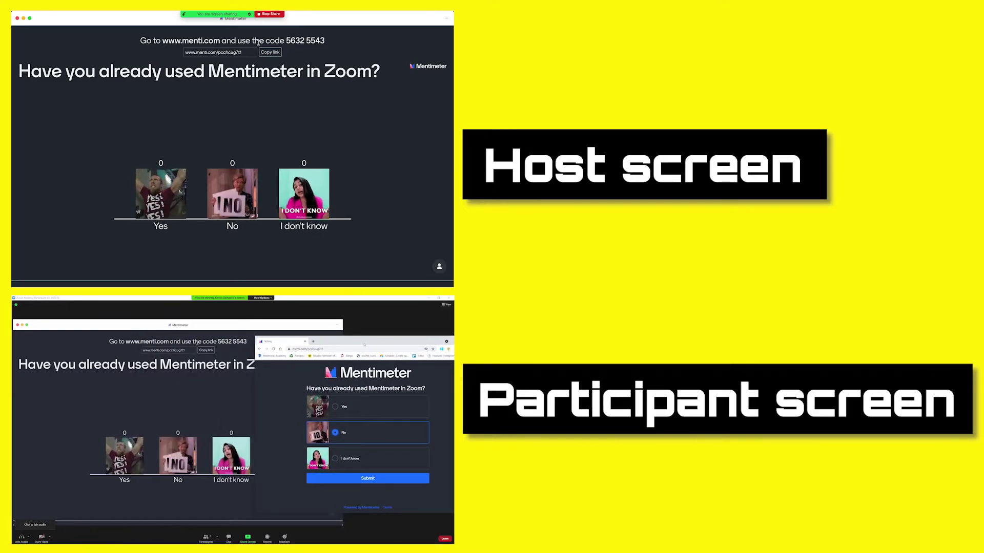
left_click(375, 480)
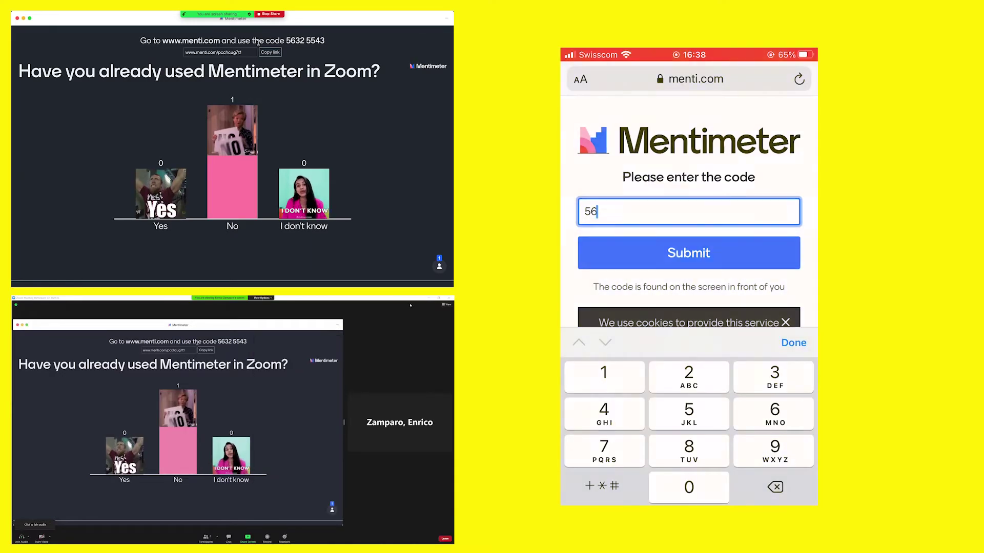
- On the phone, enter the menti code and submit a Yes vote, then confirm the participant cannot vote twice
type("32 5543")
left_click(689, 253)
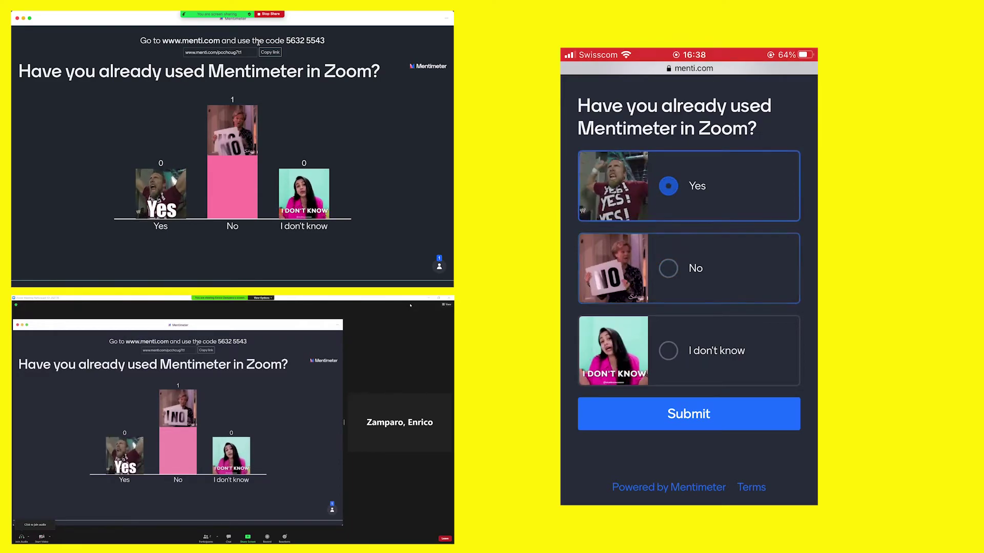
left_click(688, 414)
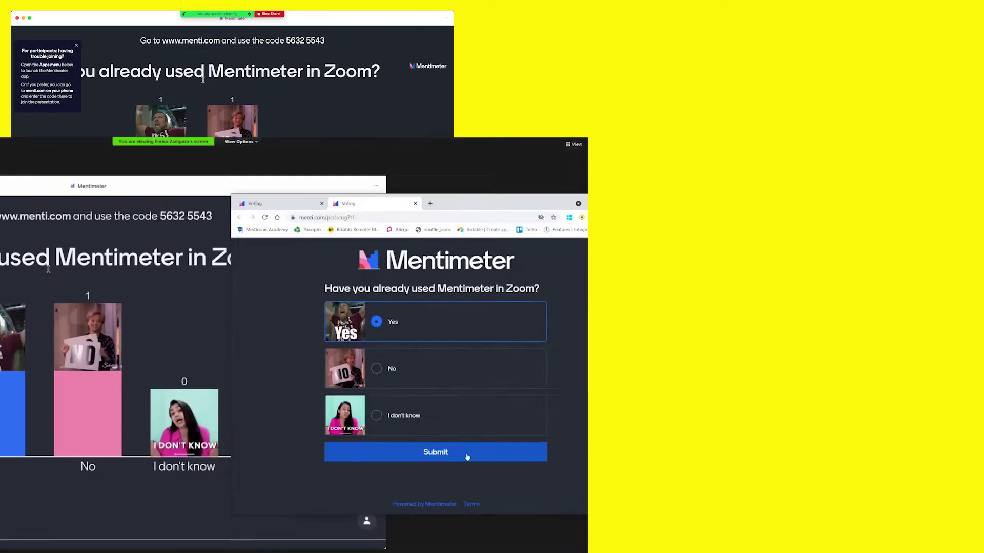
left_click(385, 468)
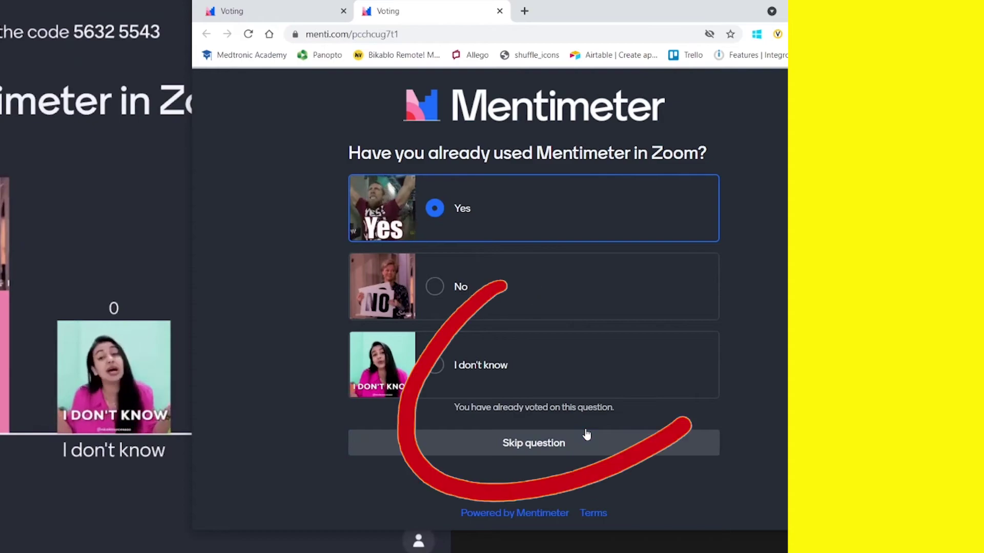